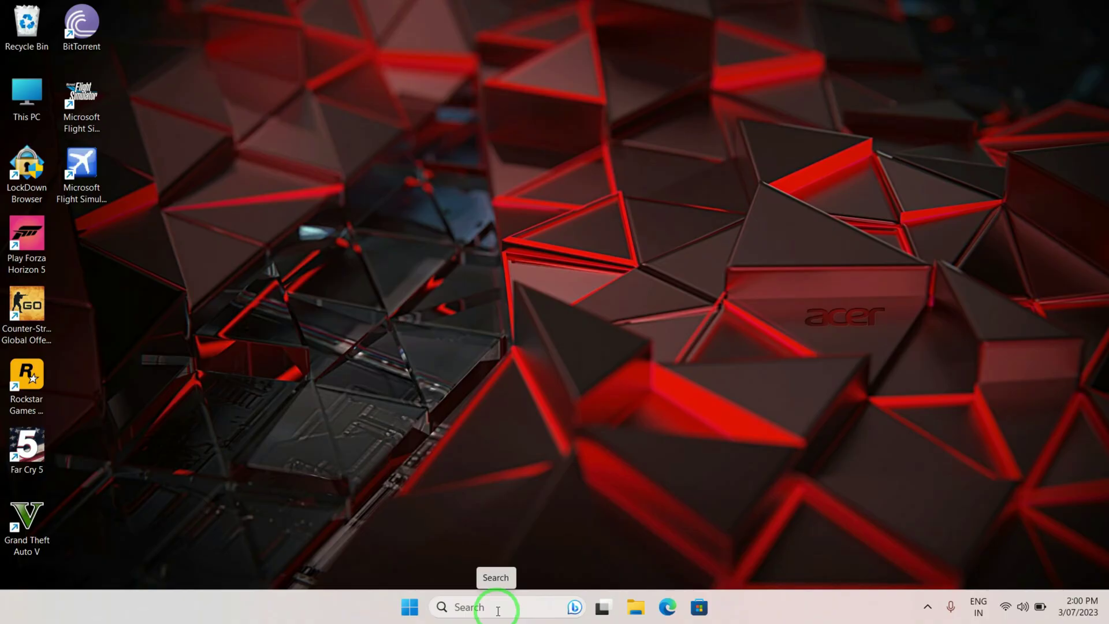
# - Search Windows for 'nitrosen' and launch NitroSense from the best match
pyautogui.click(499, 606)
pyautogui.write('nitrosen')
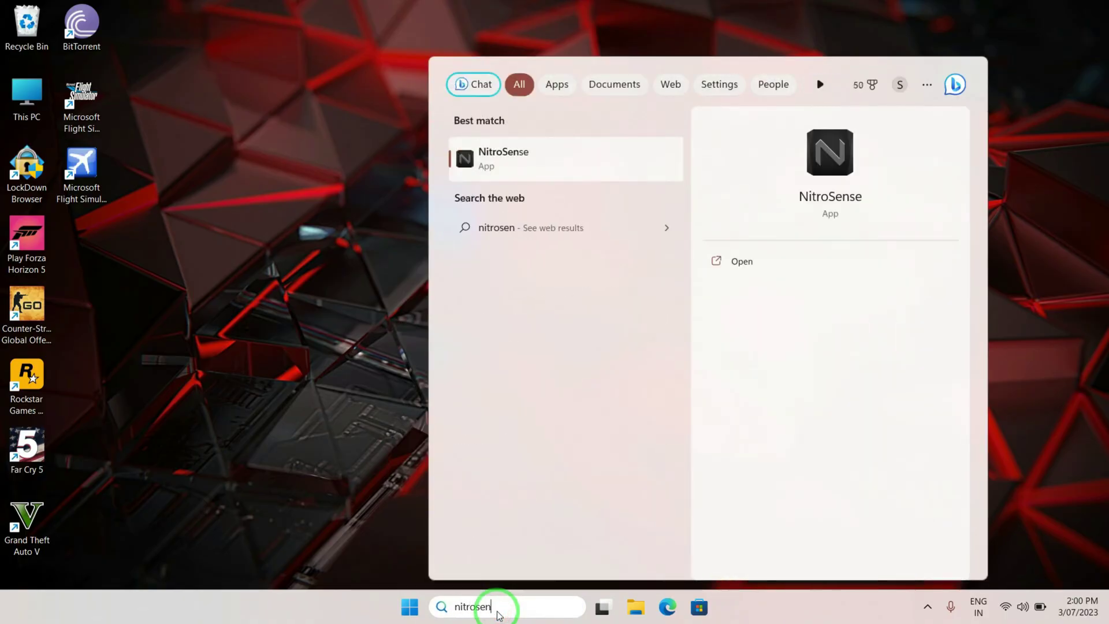
pyautogui.press('Return')
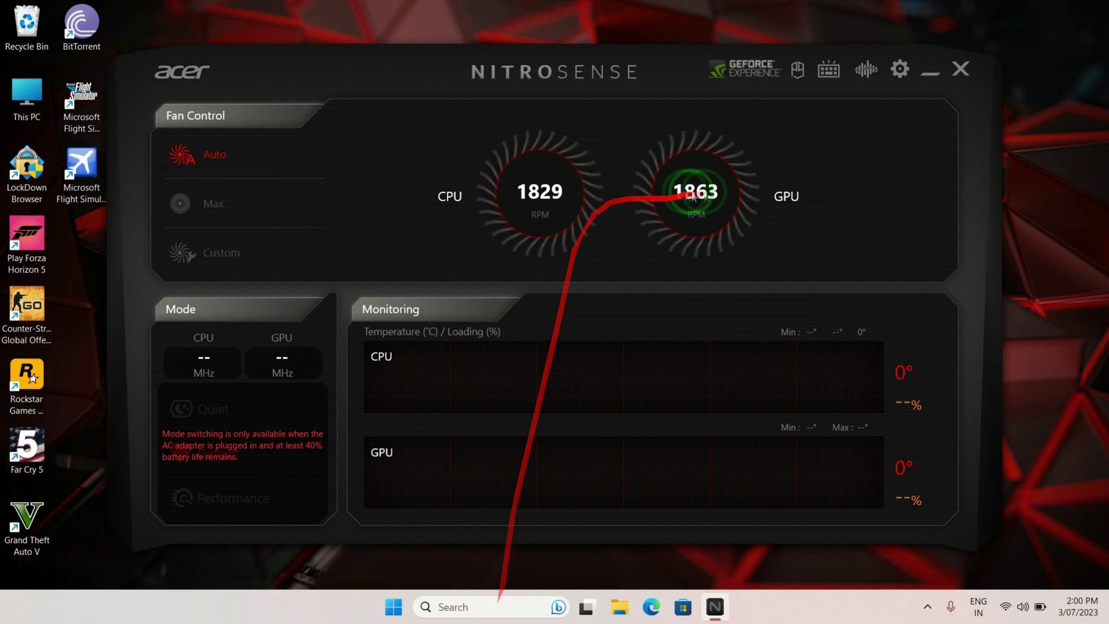
# - Open Keyboard Lighting from the keyboard icon in the NitroSense title bar
pyautogui.click(828, 71)
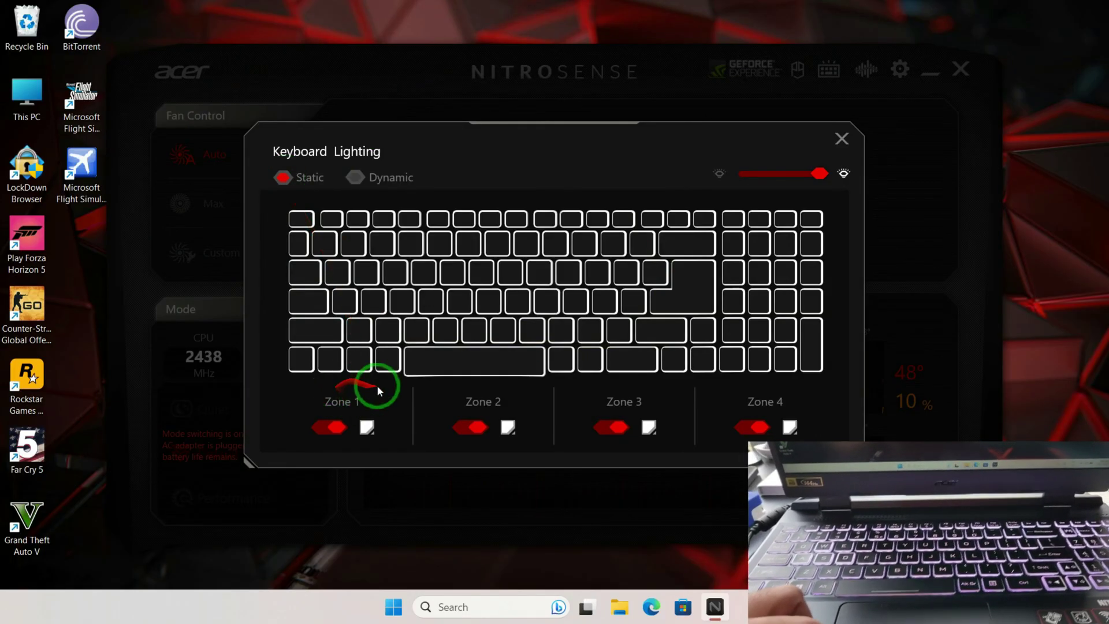
pyautogui.click(338, 427)
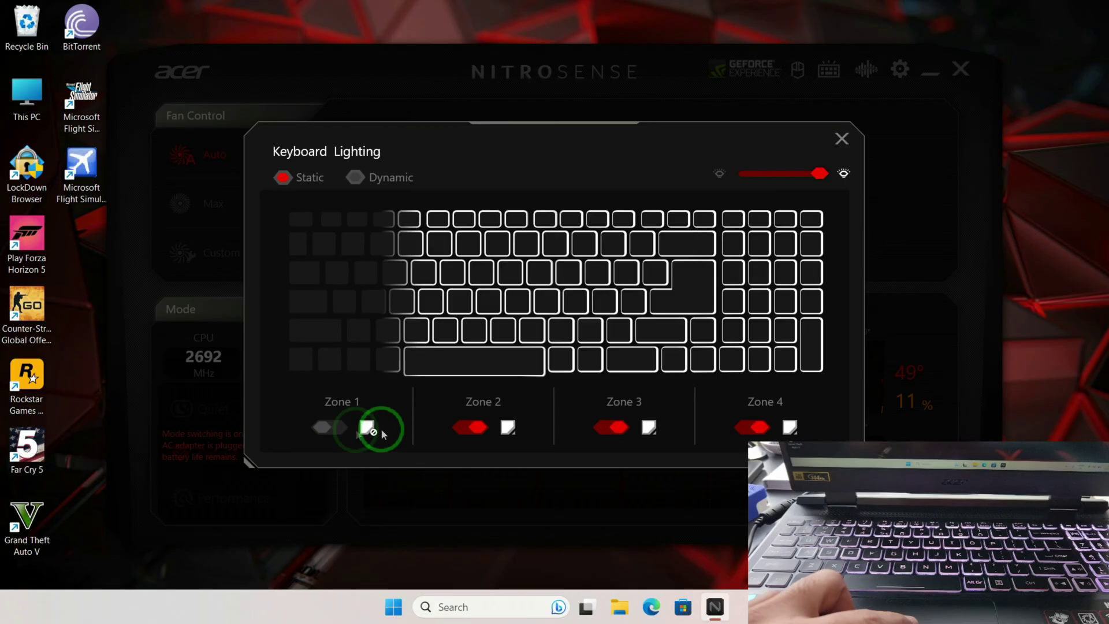
pyautogui.click(613, 422)
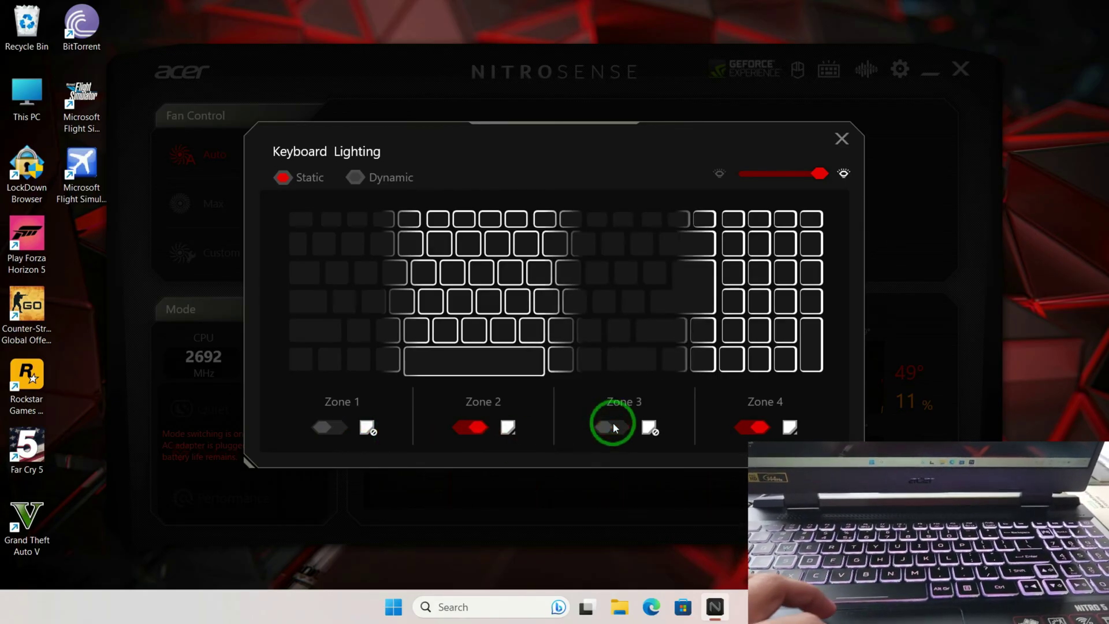
pyautogui.click(612, 423)
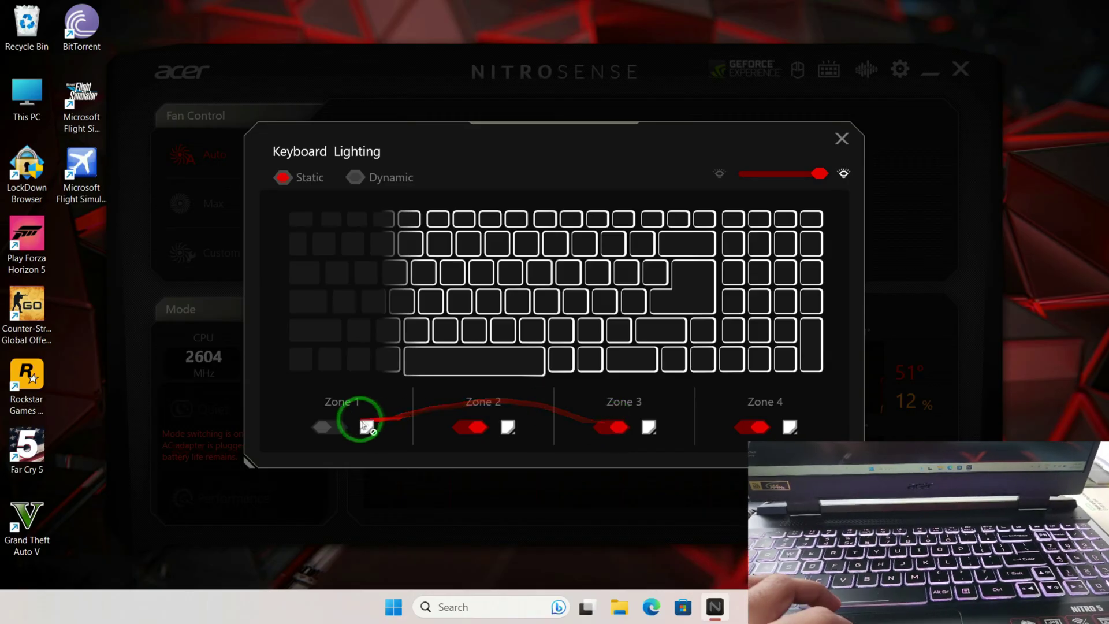
pyautogui.click(321, 434)
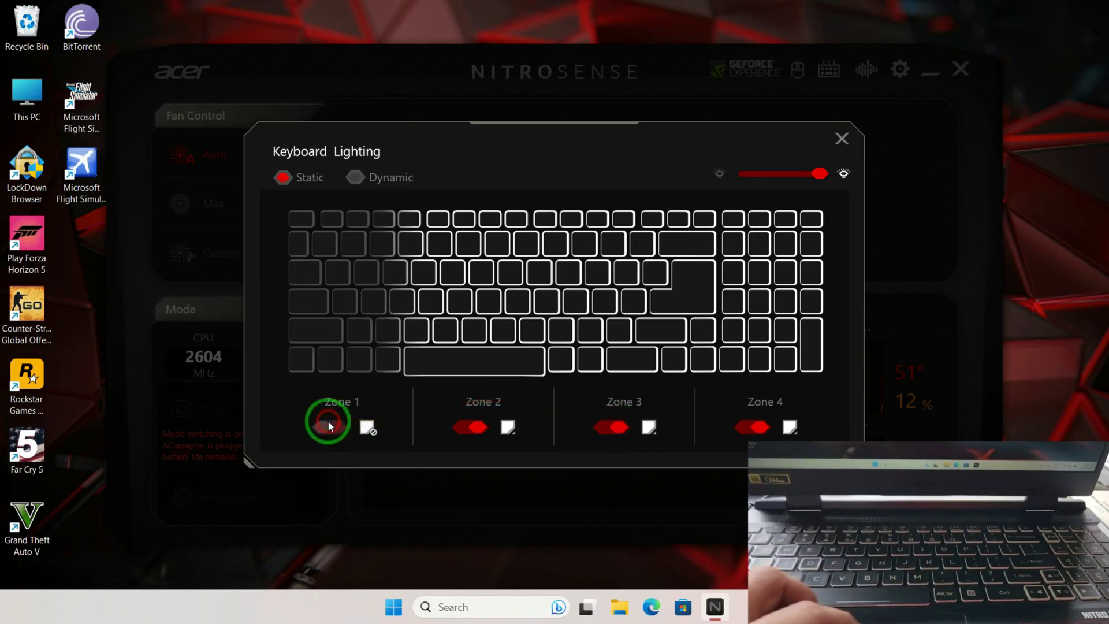
# - Set the Zone 1 swatch to red and the Zone 3 swatch to Basic colors green
pyautogui.click(368, 427)
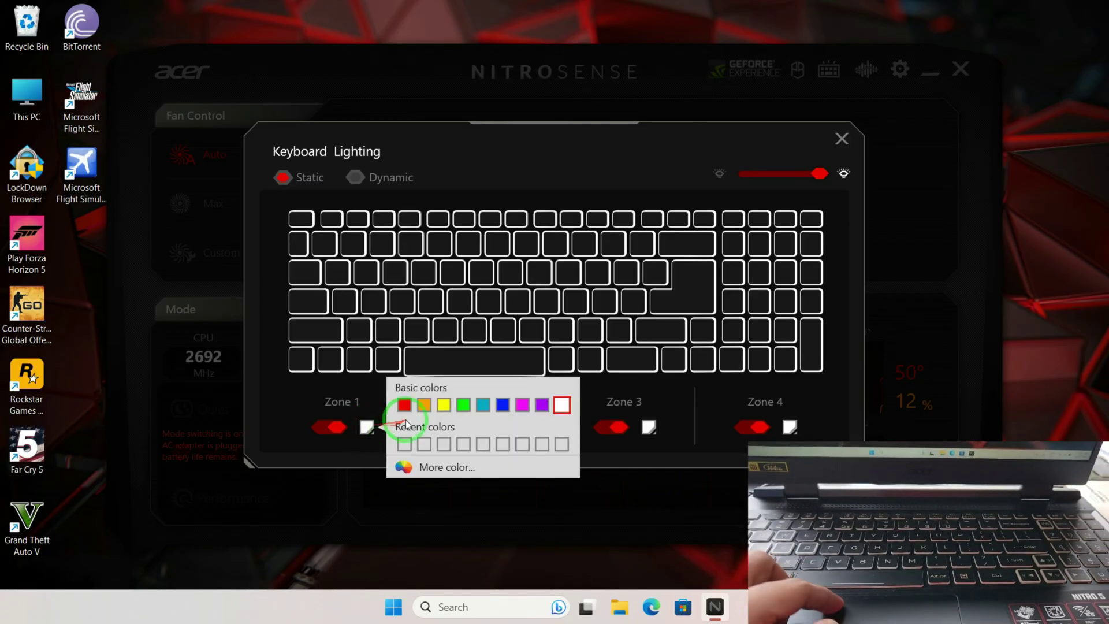
pyautogui.click(405, 405)
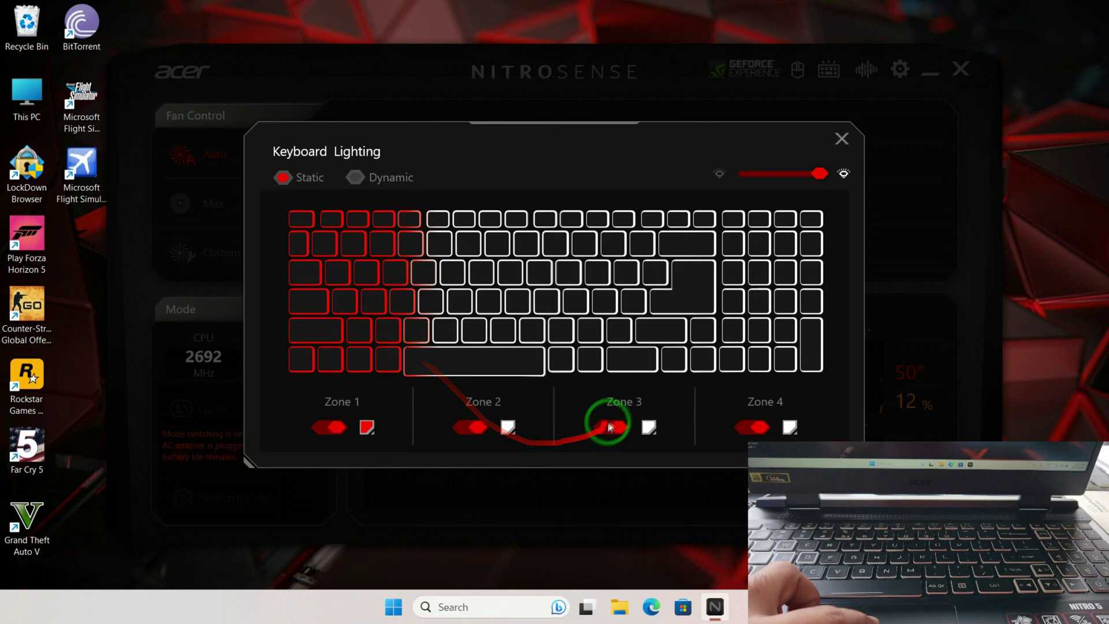
pyautogui.click(649, 427)
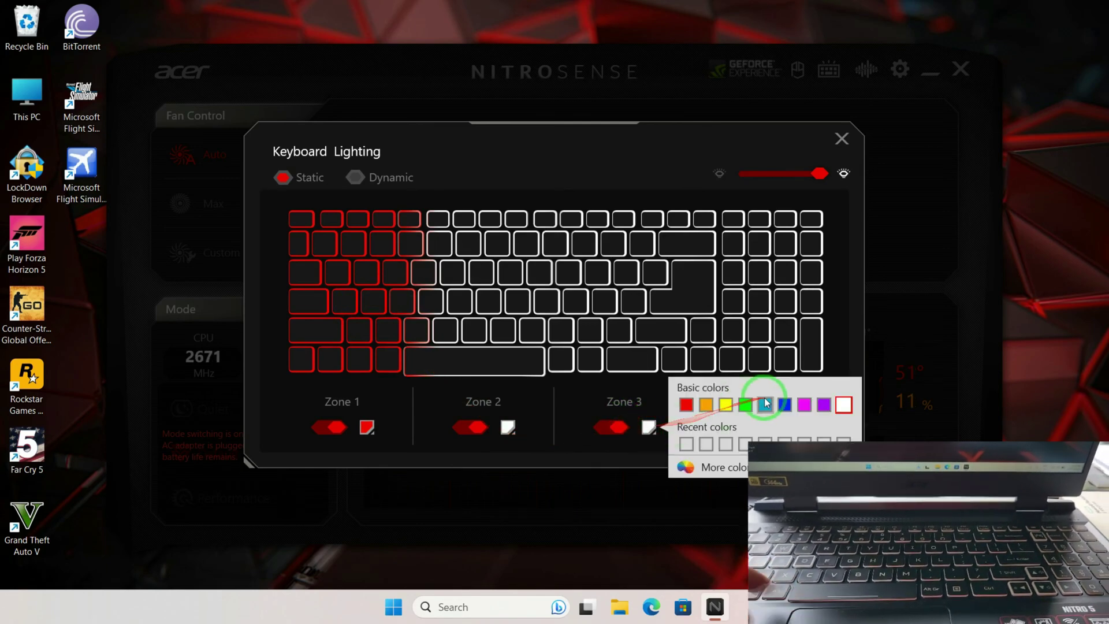
pyautogui.click(745, 405)
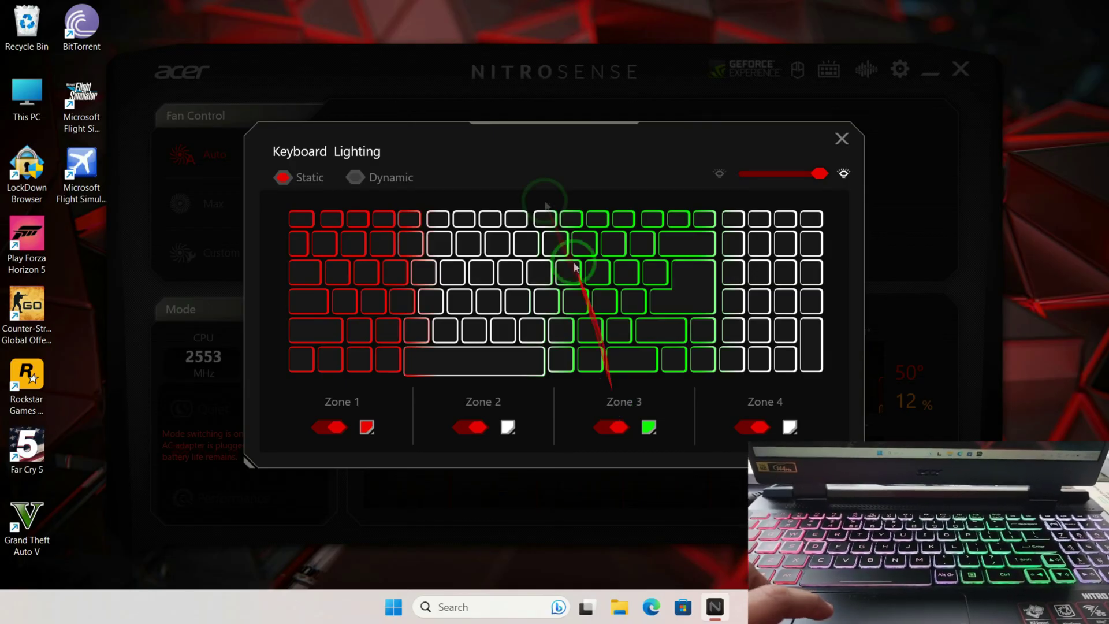
# - Switch lighting to Dynamic mode with a green Breathing light effect
pyautogui.click(366, 178)
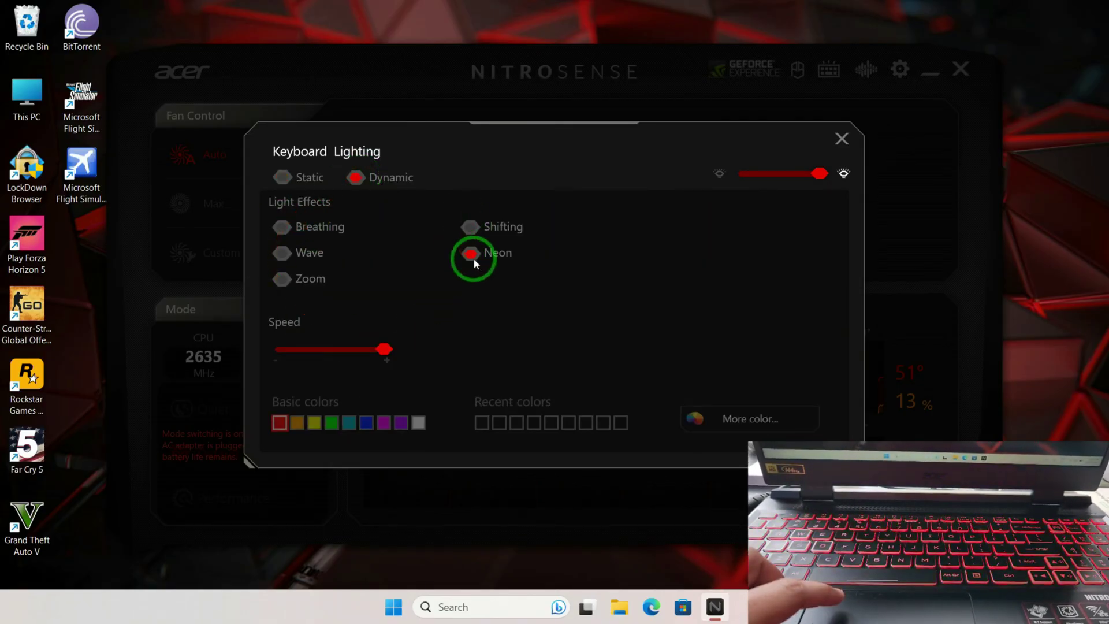
pyautogui.click(279, 229)
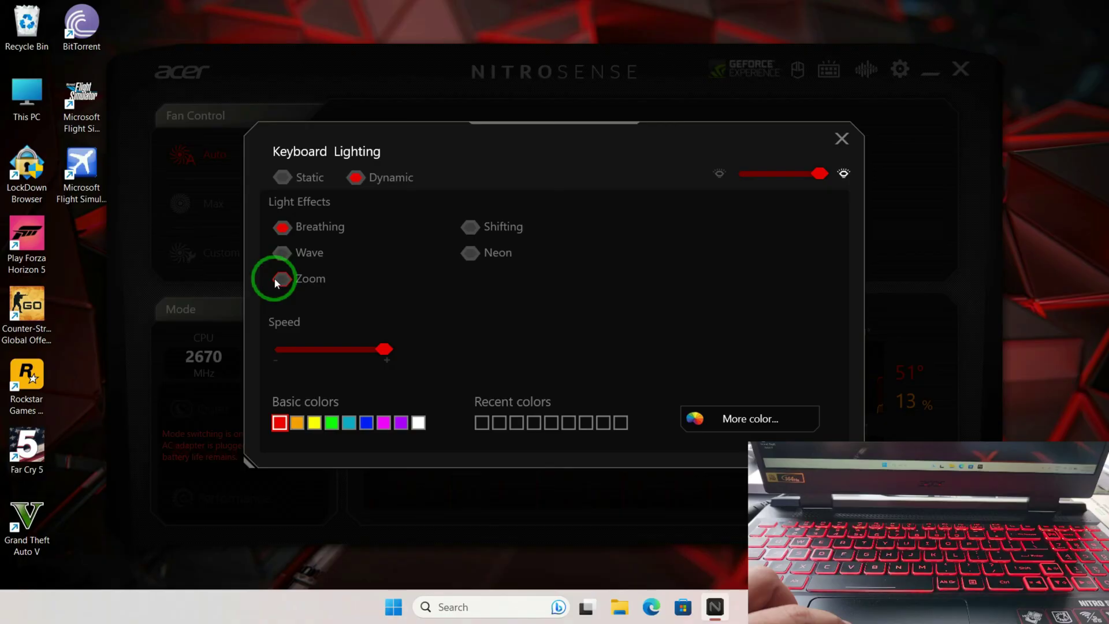
pyautogui.click(331, 423)
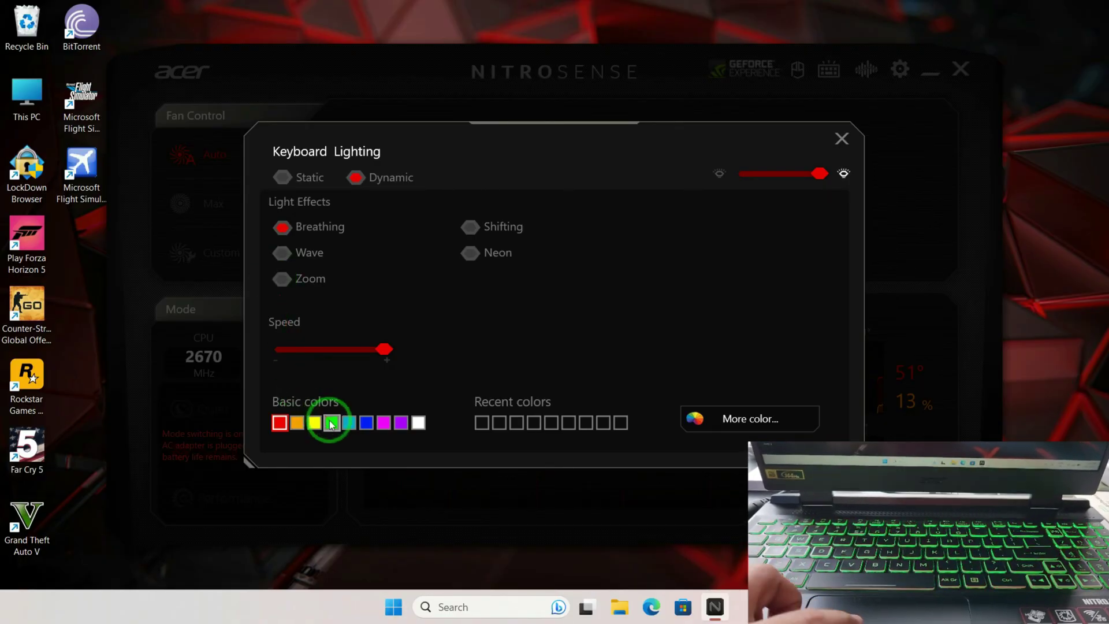
pyautogui.click(708, 424)
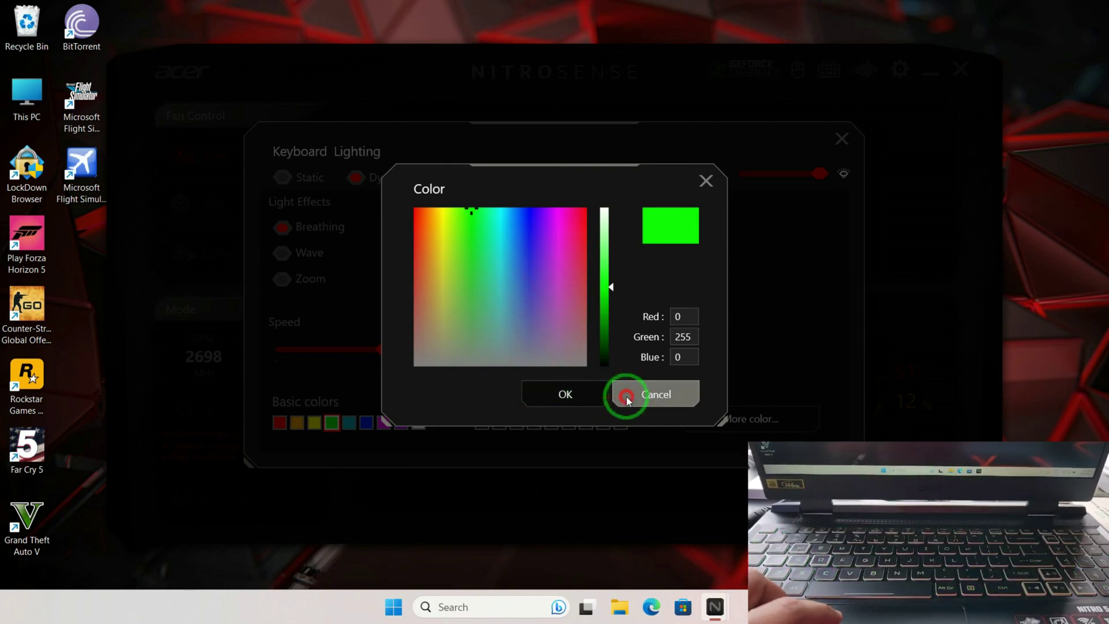
pyautogui.click(656, 395)
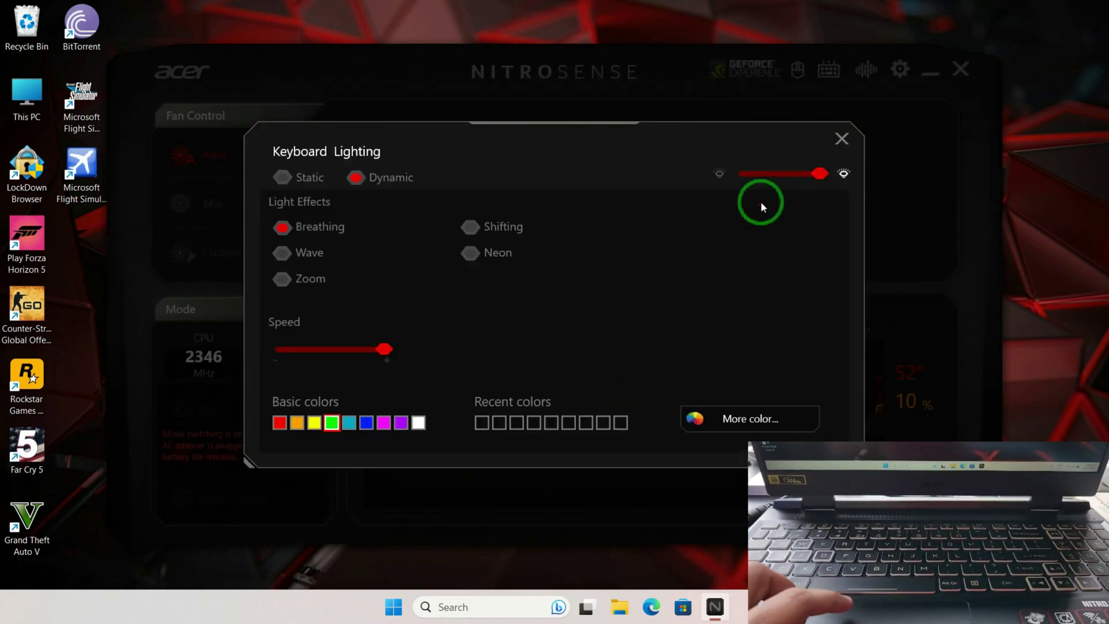
# - Close the Keyboard Lighting dialog to return to the main NitroSense window
pyautogui.click(840, 143)
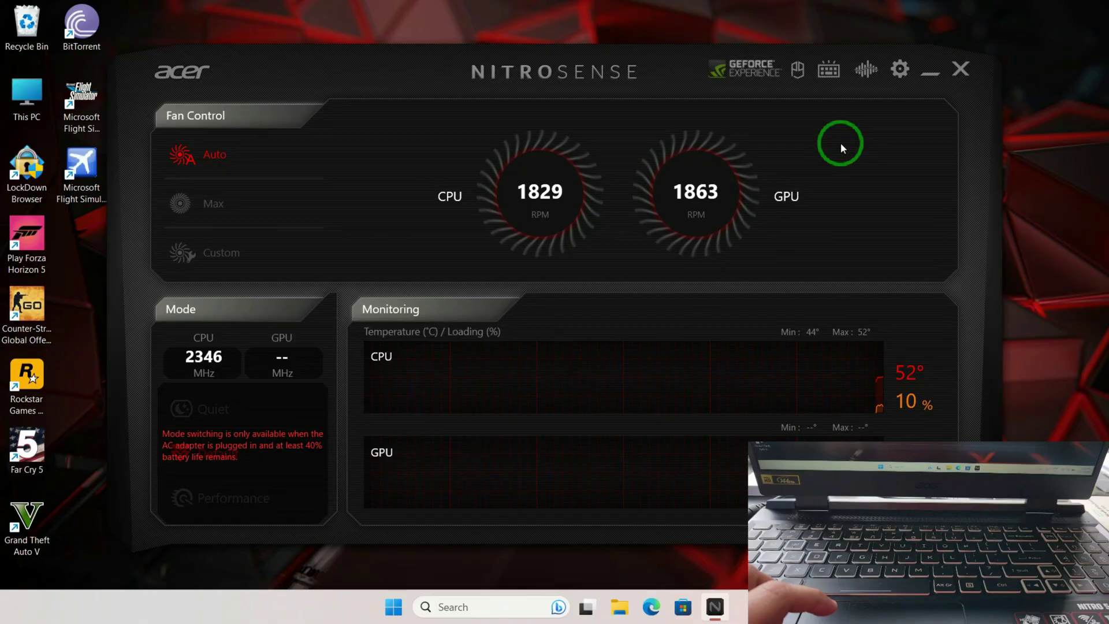